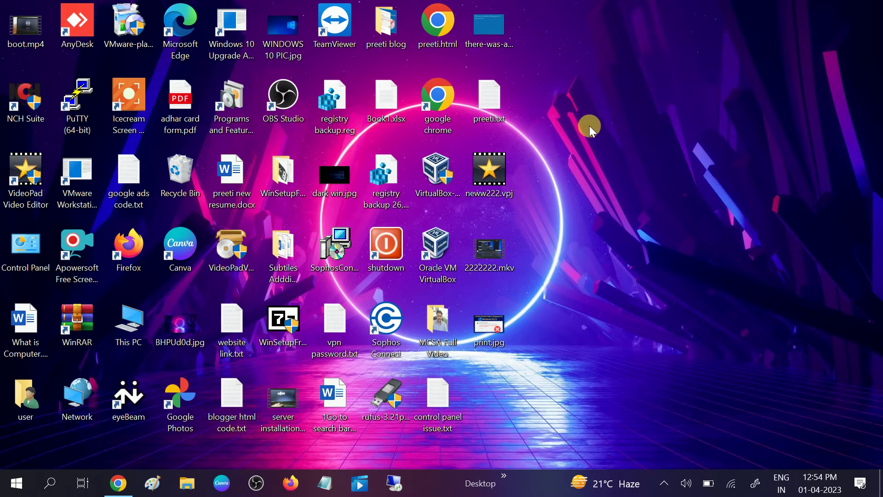
Step: Launch Device Manager from the taskbar search results for 'devi'
{"action": "left_click", "coordinate": [53, 483]}
{"action": "type", "text": "dev"}
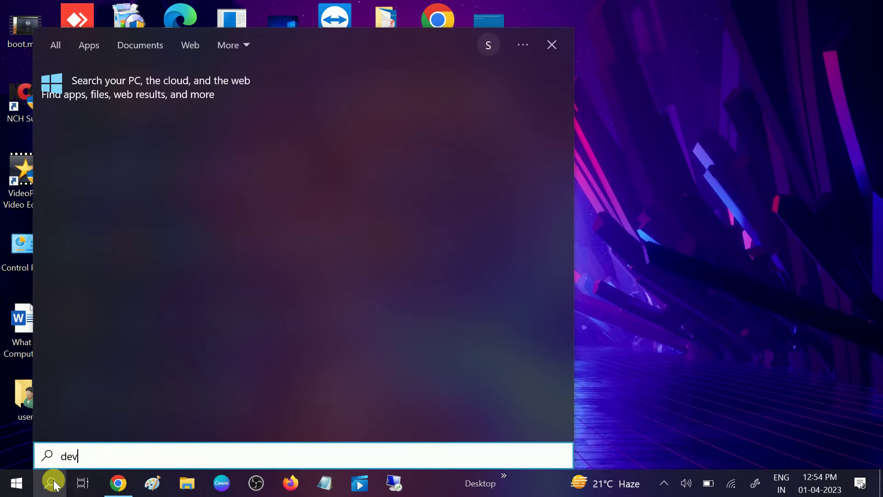
{"action": "type", "text": "i"}
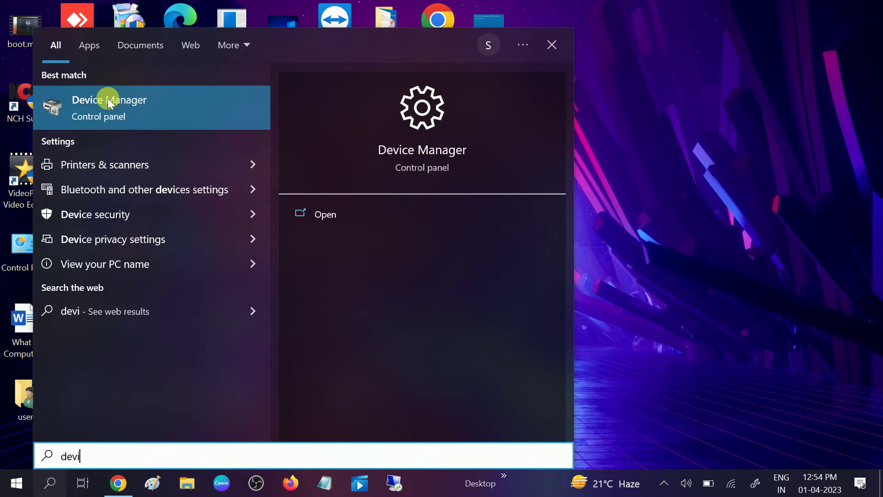
{"action": "left_click", "coordinate": [123, 110]}
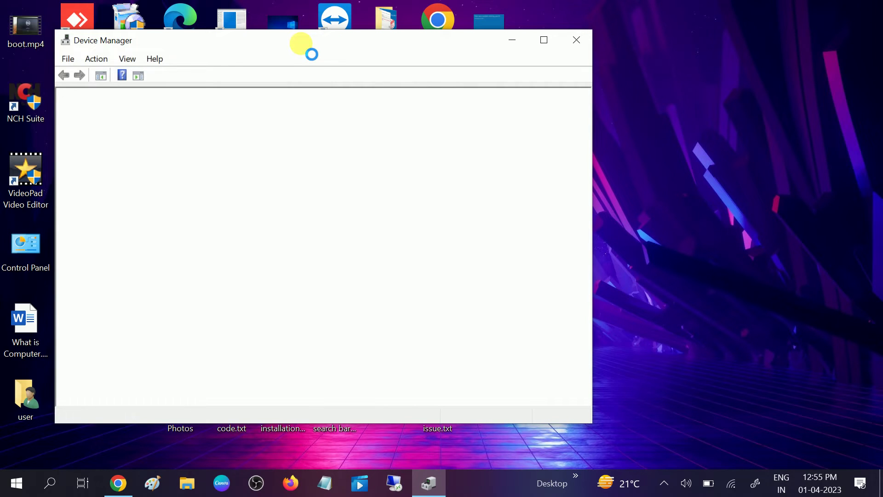
Step: Collapse Cameras, expand Display adapters and select Intel(R) HD Graphics 620
{"action": "mouse_move", "coordinate": [297, 43]}
{"action": "left_mouse_down"}
{"action": "mouse_move", "coordinate": [490, 66]}
{"action": "mouse_move", "coordinate": [484, 77]}
{"action": "left_mouse_up"}
{"action": "left_click", "coordinate": [278, 176]}
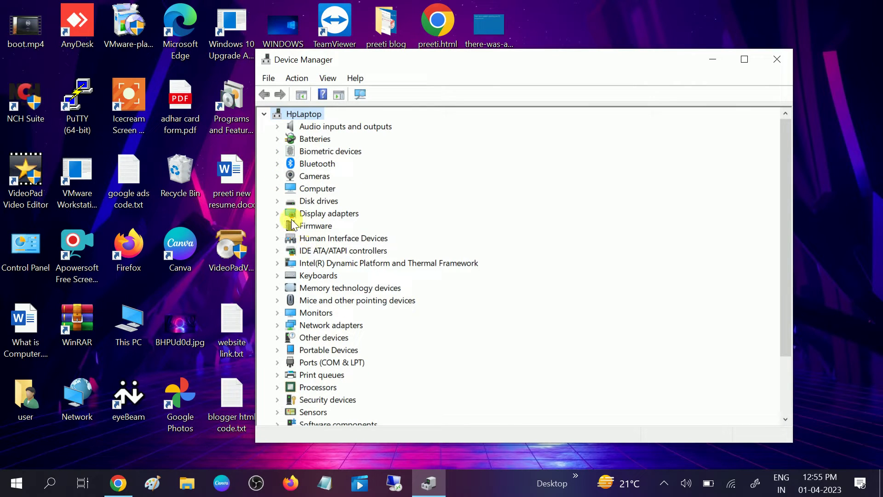
{"action": "left_click", "coordinate": [278, 214]}
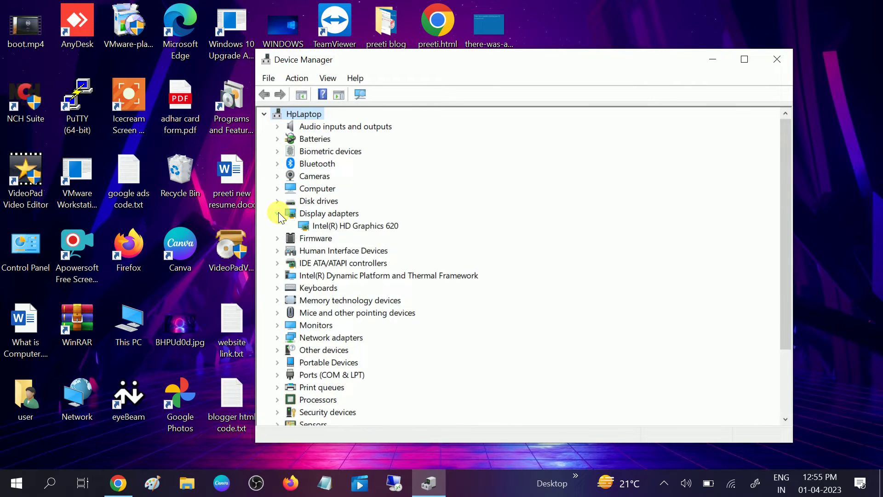
{"action": "left_click", "coordinate": [325, 226]}
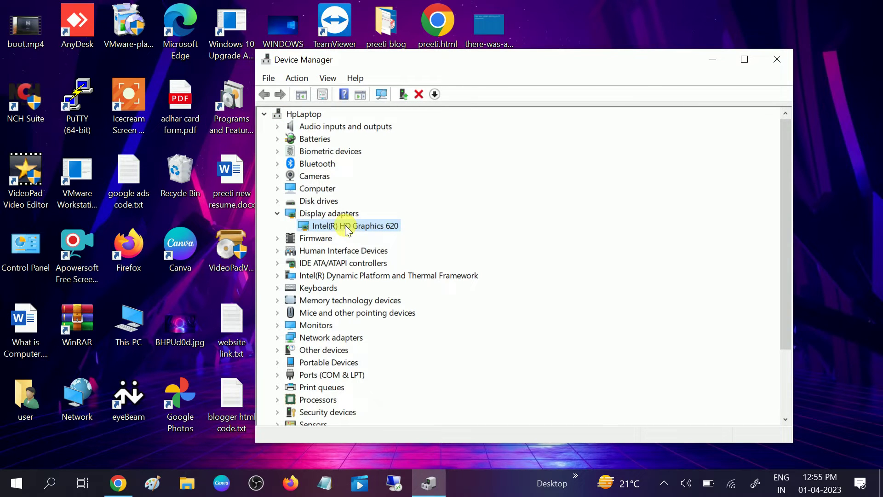
Step: Run an automatic driver search for Intel(R) HD Graphics 620, confirming the best driver is installed
{"action": "right_click", "coordinate": [345, 230]}
{"action": "left_click", "coordinate": [392, 236]}
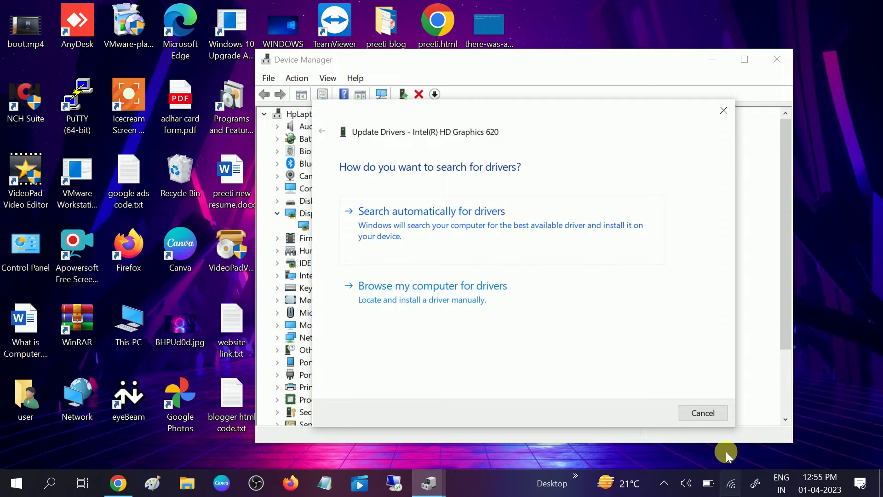
{"action": "left_click", "coordinate": [401, 225]}
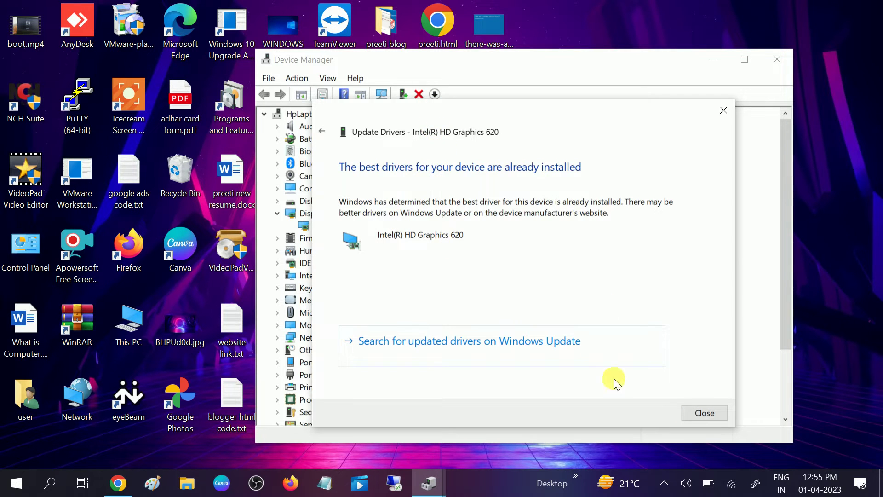
{"action": "left_click", "coordinate": [703, 412]}
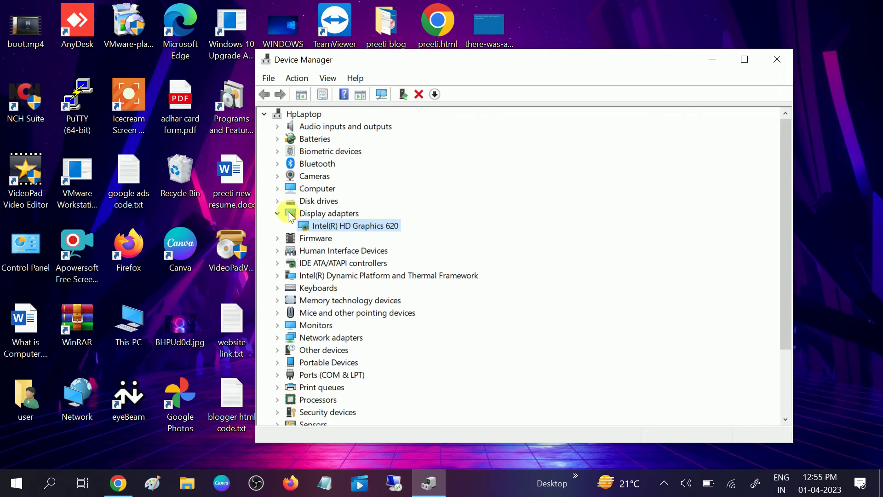
Step: Start another driver update, browsing this computer for a list of compatible drivers to pick from
{"action": "right_click", "coordinate": [338, 229]}
{"action": "left_click", "coordinate": [387, 230]}
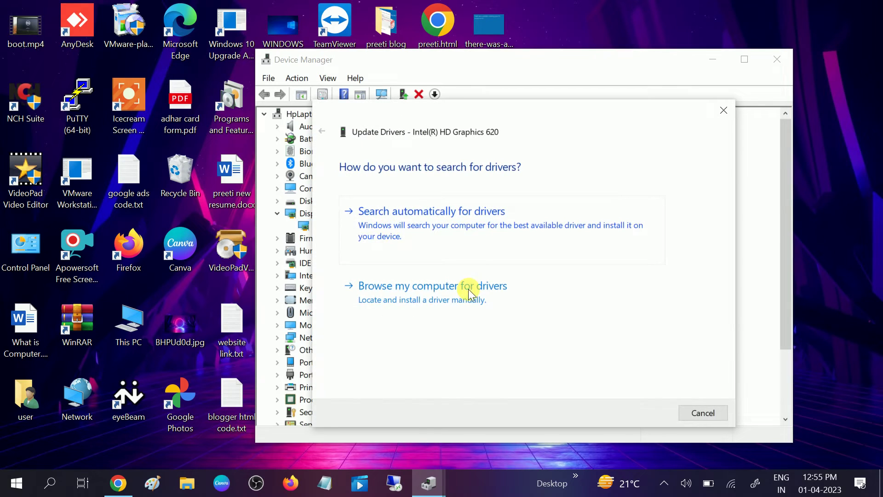
{"action": "left_click", "coordinate": [433, 291]}
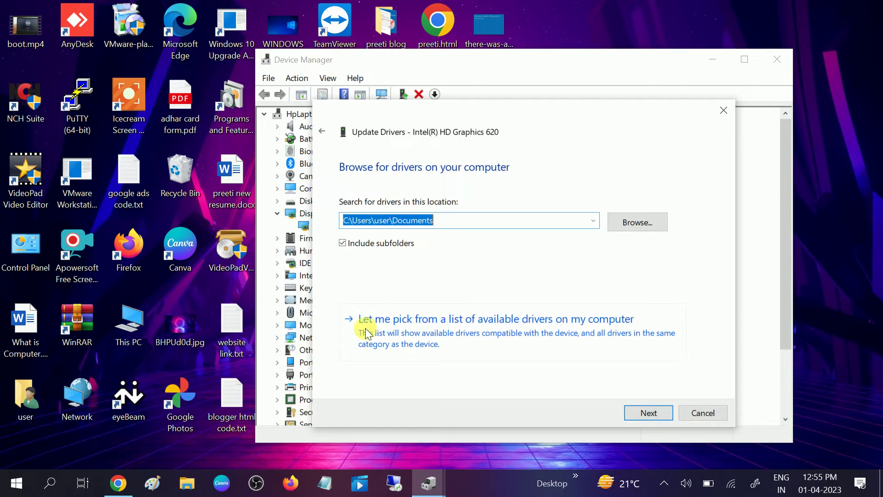
{"action": "left_click", "coordinate": [410, 331]}
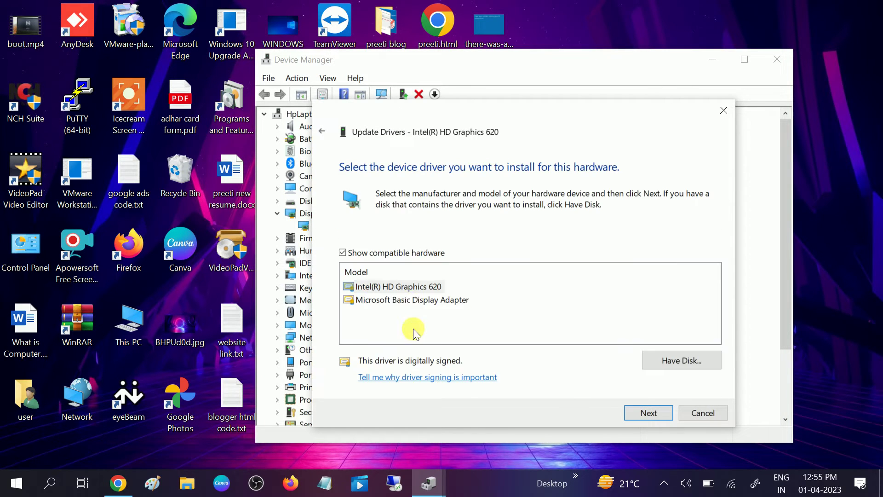
Step: Compare the Intel HD Graphics 620 and Microsoft Basic Display Adapter drivers, cancel without installing, and close Device Manager
{"action": "left_click", "coordinate": [407, 285]}
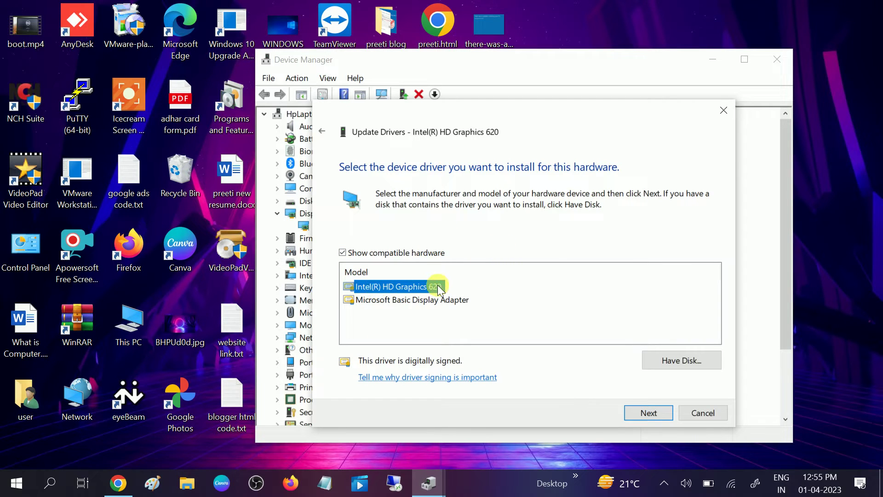
{"action": "left_click", "coordinate": [403, 301]}
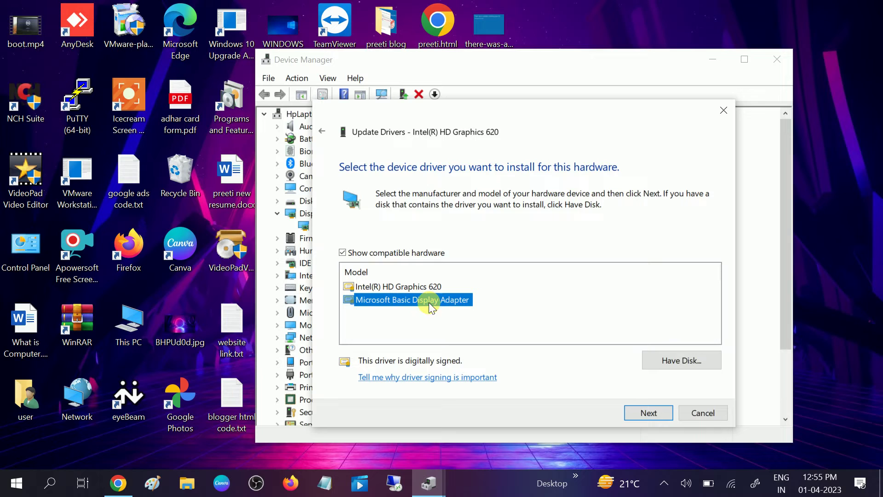
{"action": "left_click", "coordinate": [391, 290]}
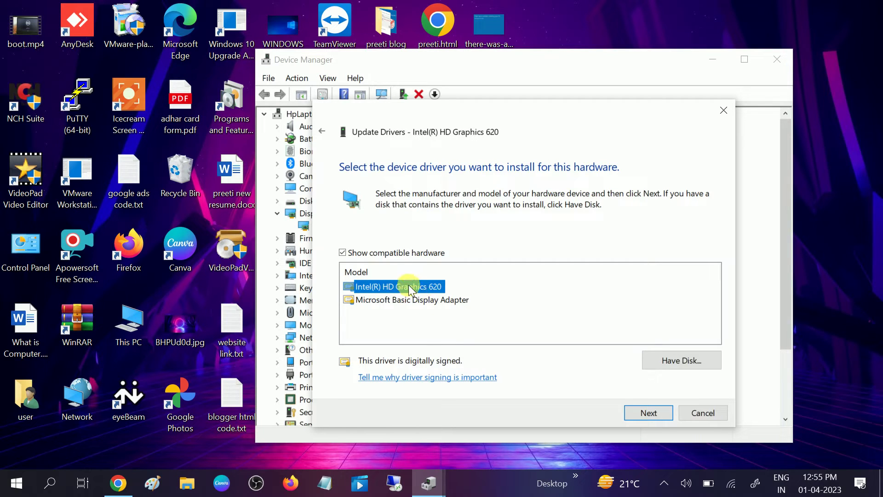
{"action": "left_click", "coordinate": [392, 300]}
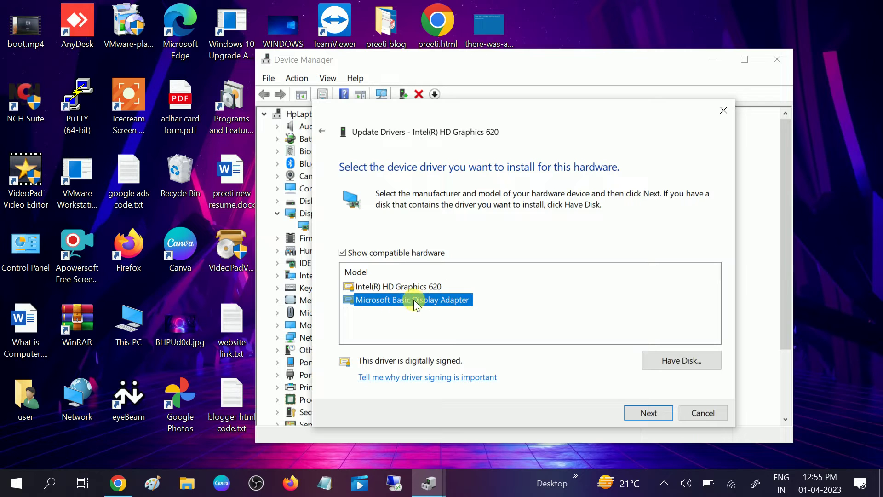
{"action": "left_click", "coordinate": [390, 286]}
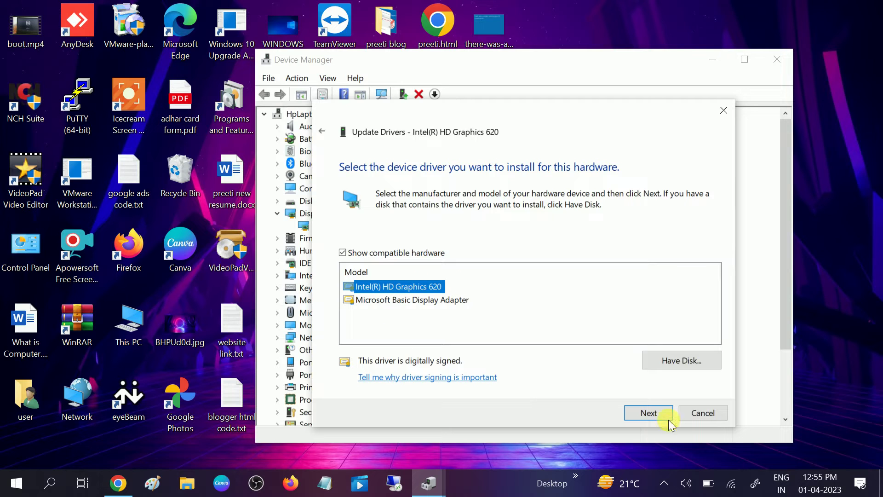
{"action": "left_click", "coordinate": [703, 413]}
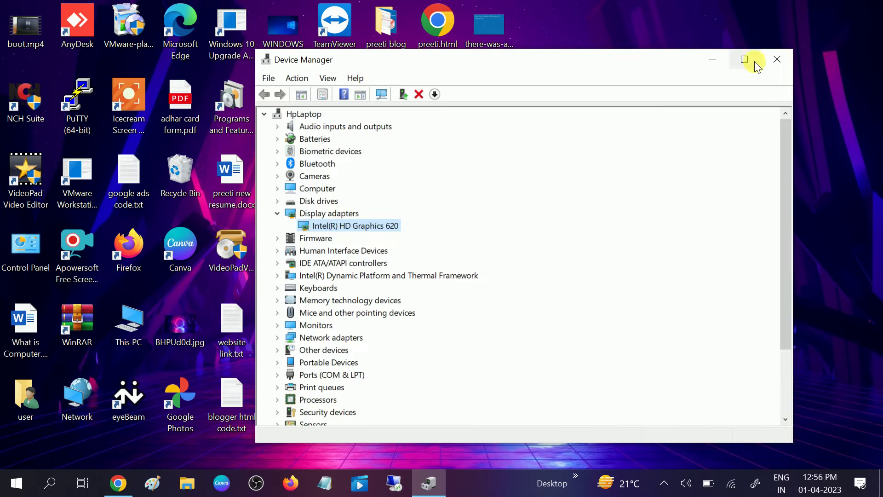
{"action": "left_click", "coordinate": [777, 58]}
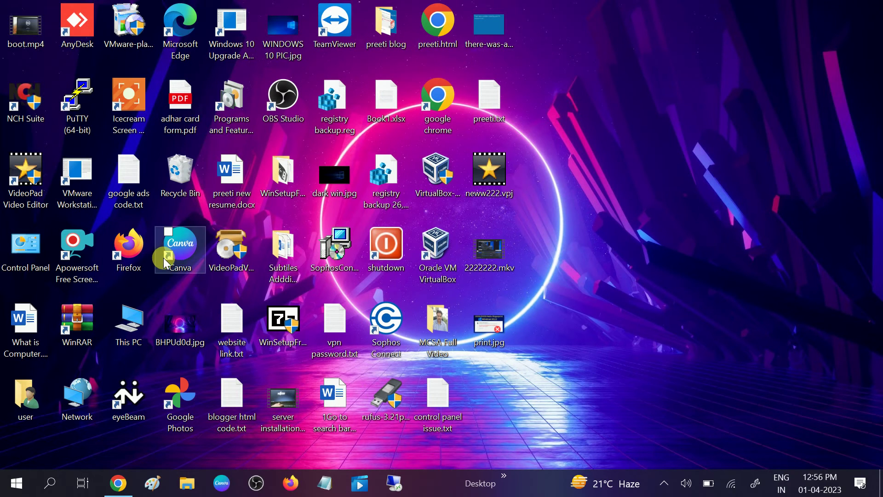
Step: From the desktop's Display settings, review the resolution list and keep 1920 × 1080
{"action": "right_click", "coordinate": [650, 66]}
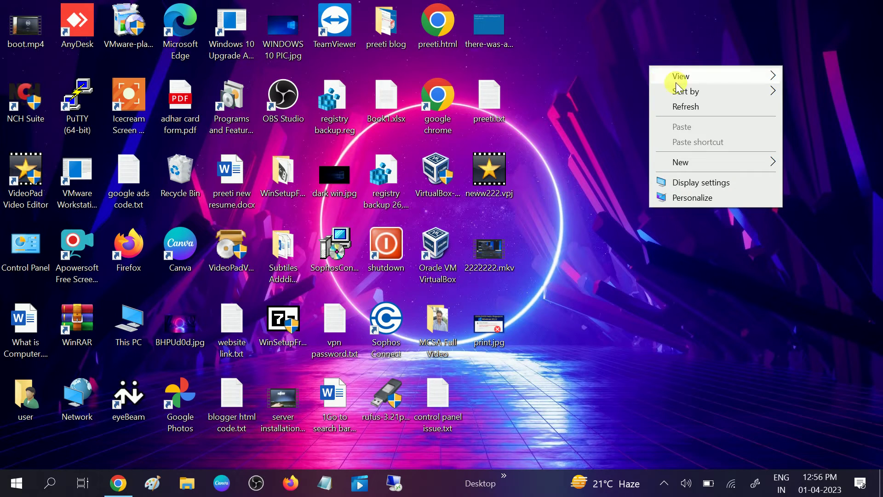
{"action": "left_click", "coordinate": [717, 184]}
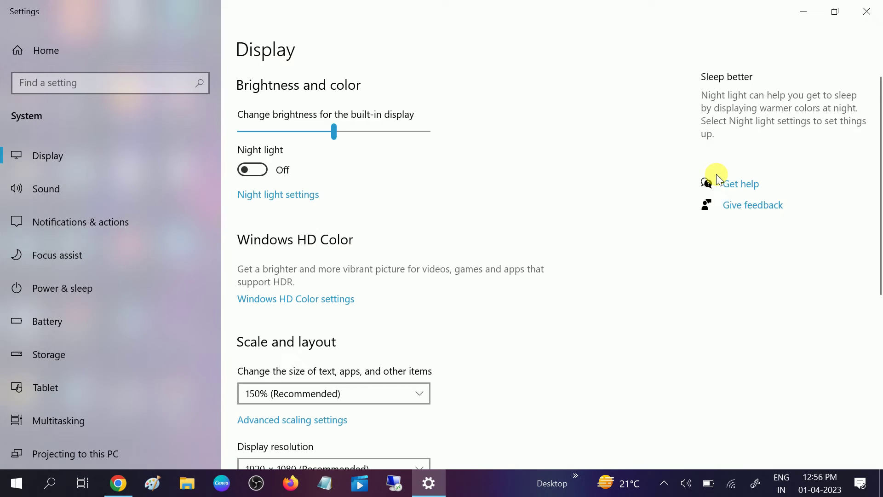
{"action": "scroll", "coordinate": [459, 229], "scroll_direction": "down", "scroll_amount": 2}
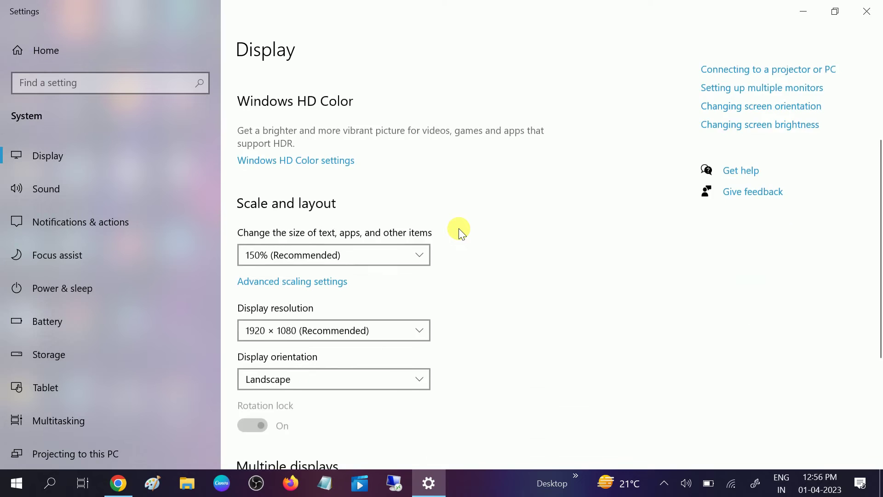
{"action": "scroll", "coordinate": [459, 228], "scroll_direction": "down", "scroll_amount": 1}
{"action": "scroll", "coordinate": [459, 228], "scroll_direction": "down", "scroll_amount": 1}
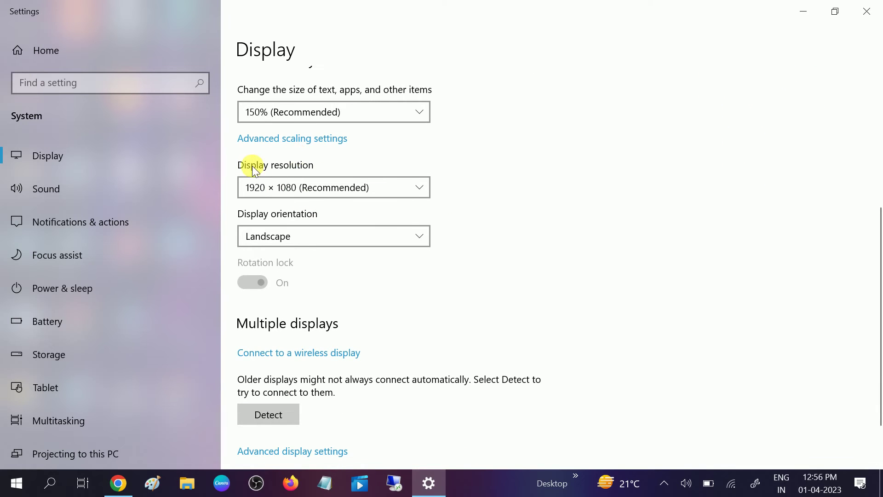
{"action": "left_click", "coordinate": [410, 187]}
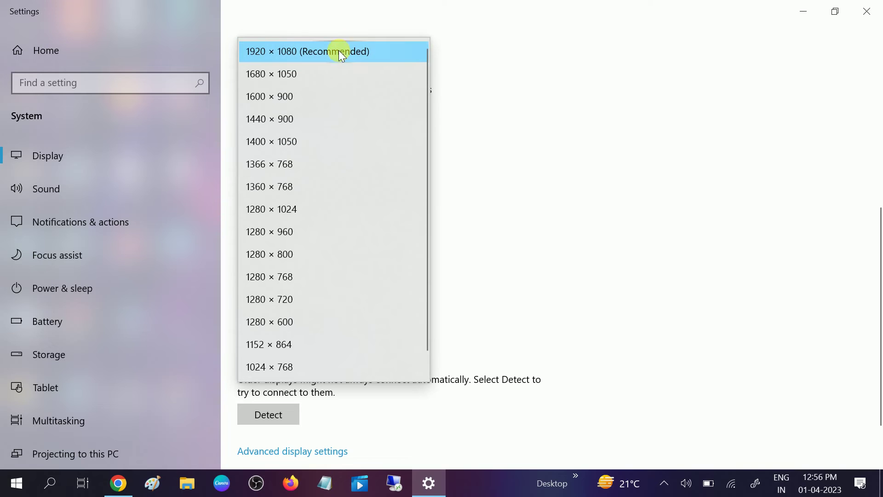
{"action": "left_click", "coordinate": [306, 55]}
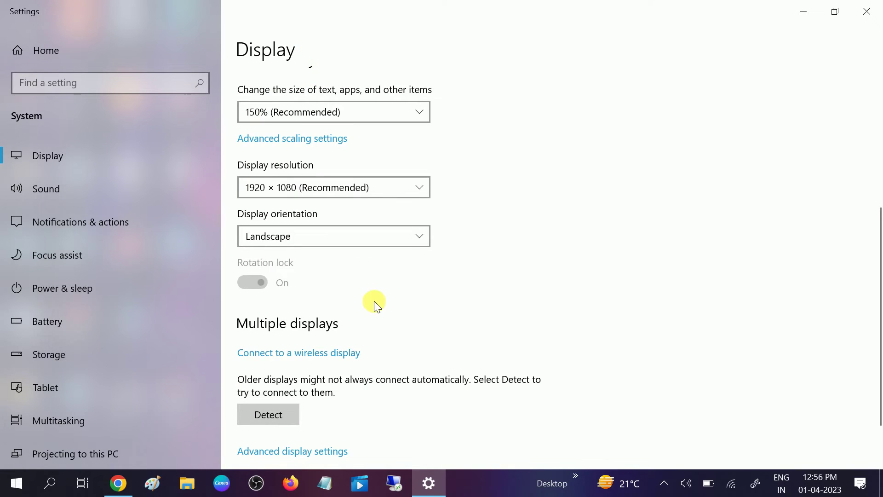
{"action": "scroll", "coordinate": [374, 302], "scroll_direction": "down", "scroll_amount": 1}
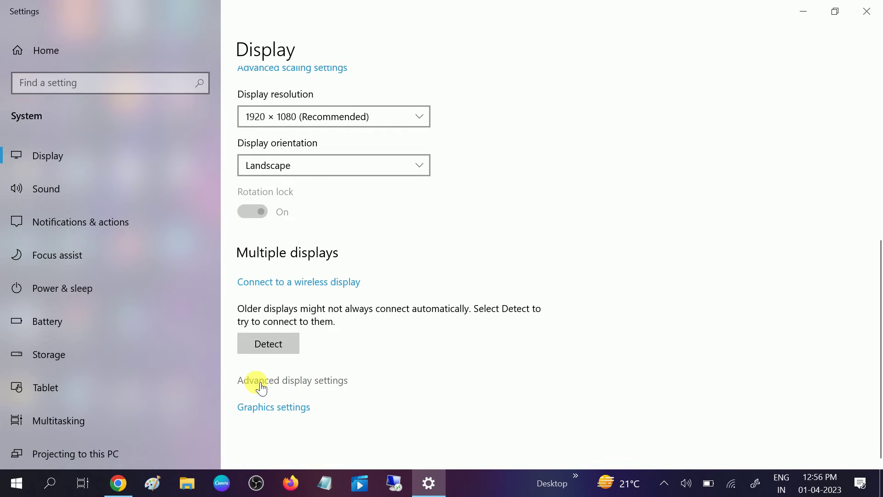
Step: In Advanced display settings, set the refresh rate to 40.015 Hz and keep the change
{"action": "left_click", "coordinate": [281, 386]}
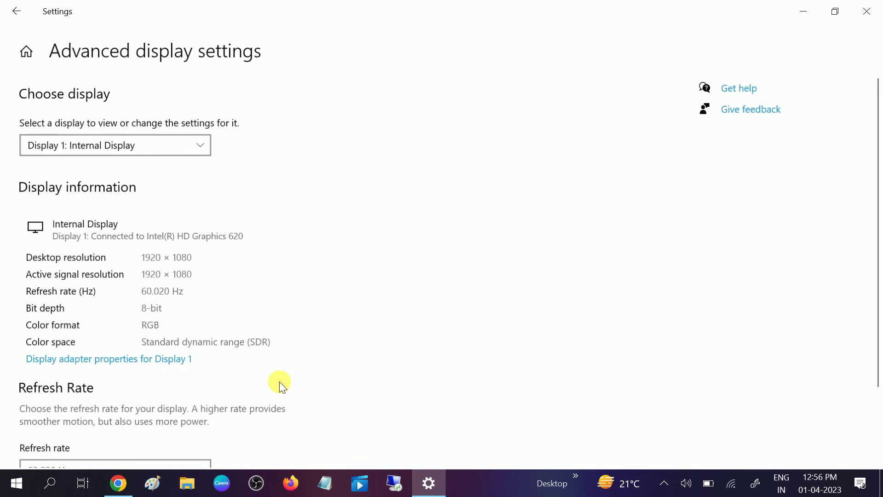
{"action": "scroll", "coordinate": [279, 380], "scroll_direction": "down", "scroll_amount": 2}
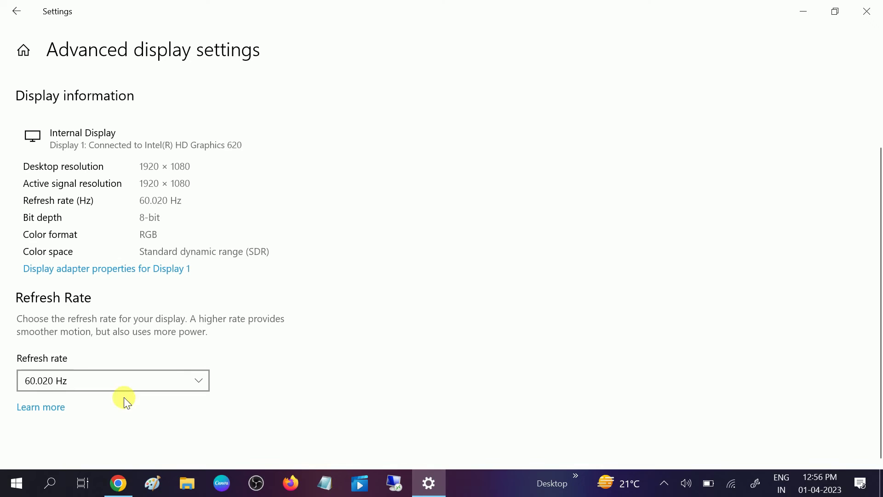
{"action": "left_click", "coordinate": [172, 372]}
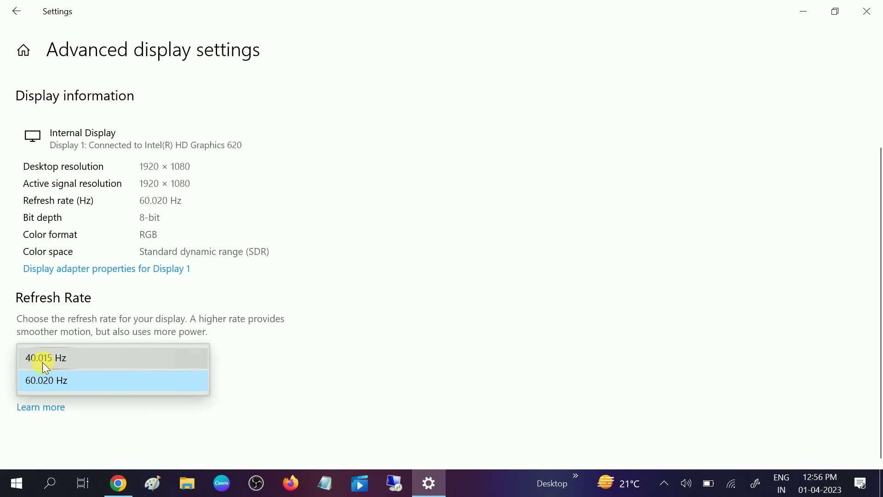
{"action": "left_click", "coordinate": [58, 354]}
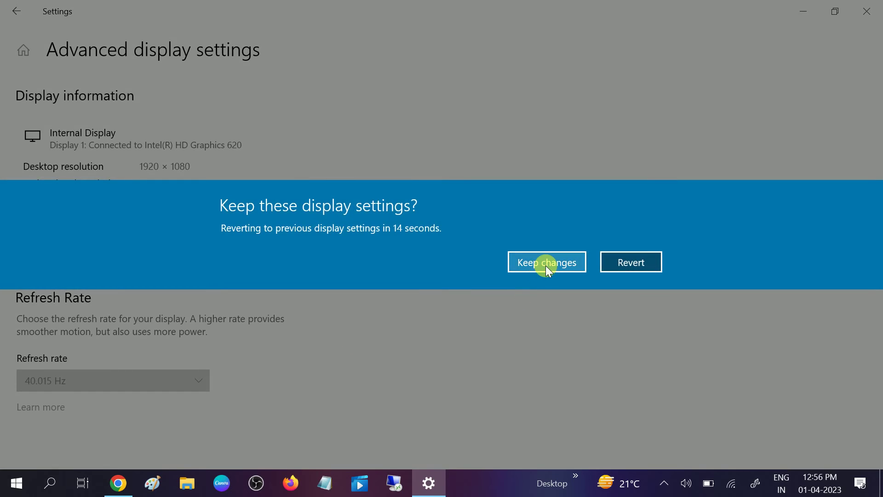
{"action": "left_click", "coordinate": [546, 265]}
Step: Restore the refresh rate to 60.020 Hz, keep it, and close Settings
{"action": "left_click", "coordinate": [197, 375]}
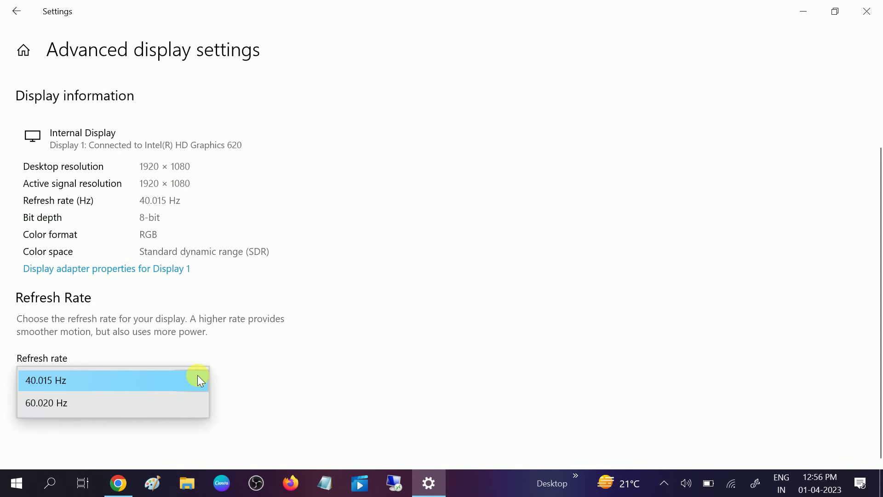
{"action": "left_click", "coordinate": [62, 404]}
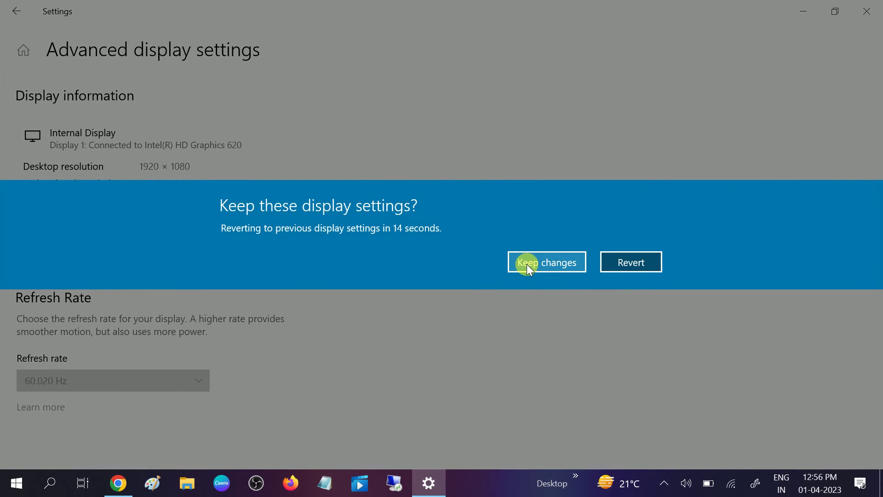
{"action": "left_click", "coordinate": [534, 263]}
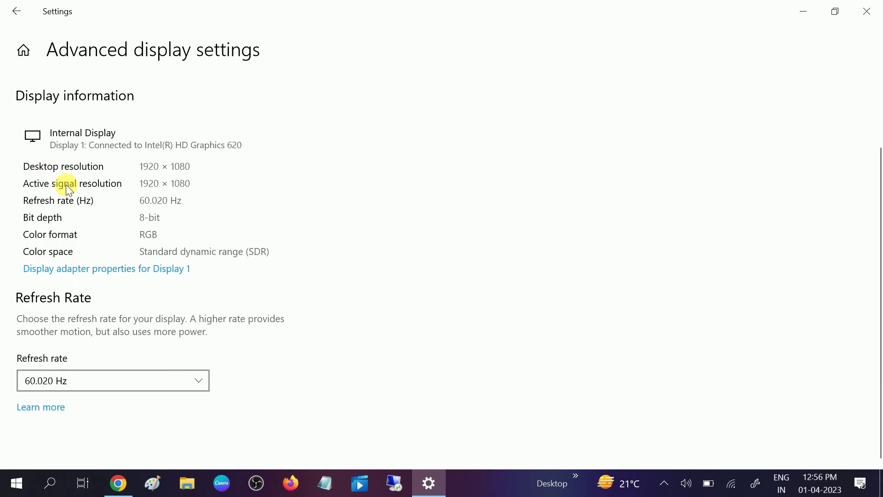
{"action": "scroll", "coordinate": [21, 76], "scroll_direction": "up", "scroll_amount": 2}
{"action": "left_click", "coordinate": [17, 12]}
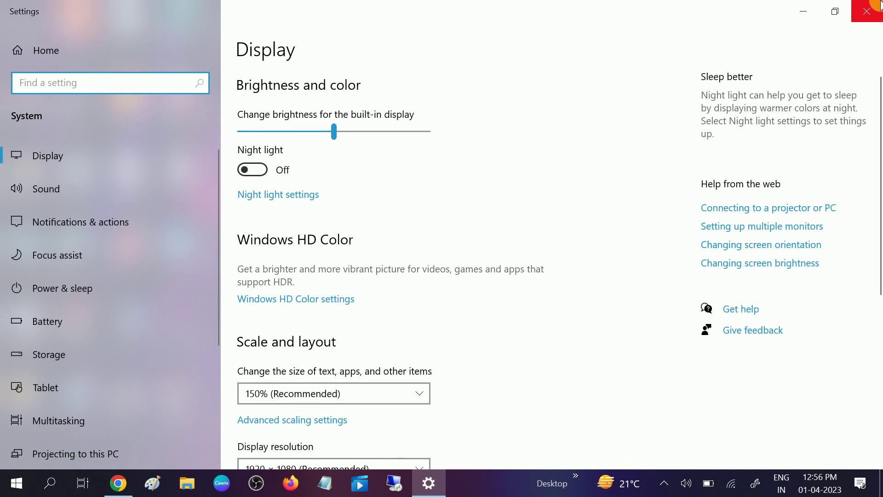
{"action": "left_click", "coordinate": [867, 11]}
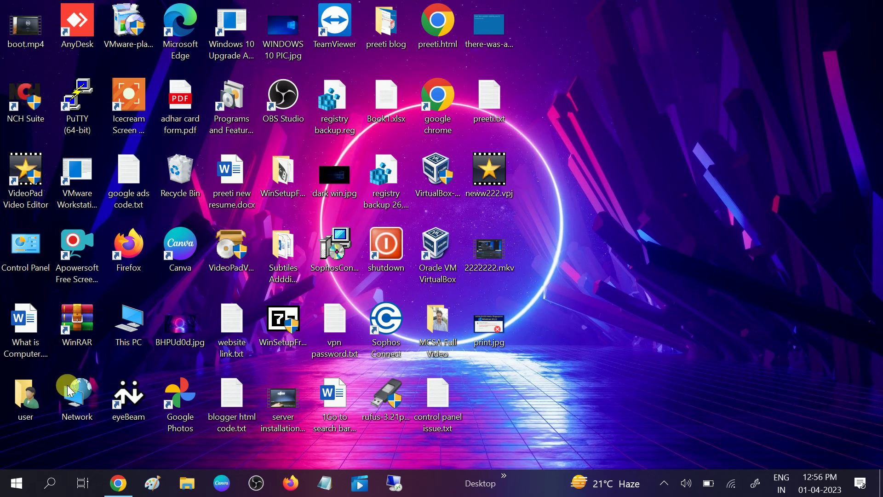
Step: Find Check for updates via search, confirm Windows Update reports the PC up to date, then close Settings
{"action": "left_click", "coordinate": [51, 487]}
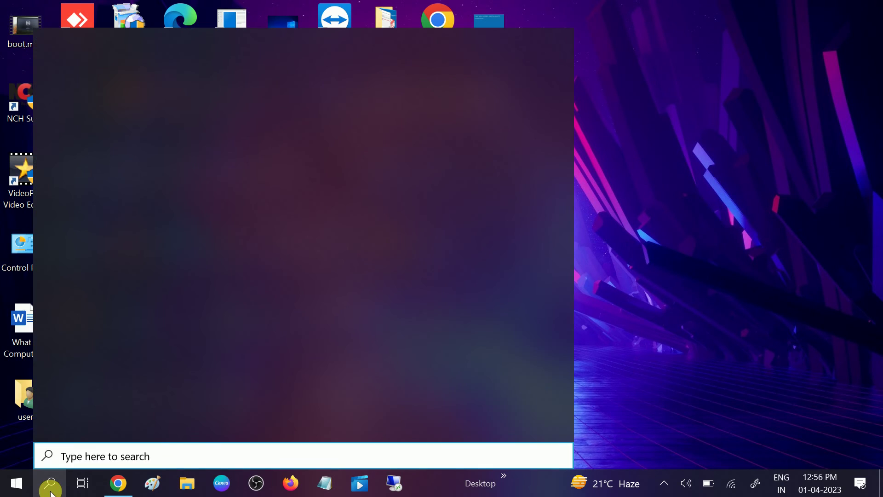
{"action": "type", "text": "check"}
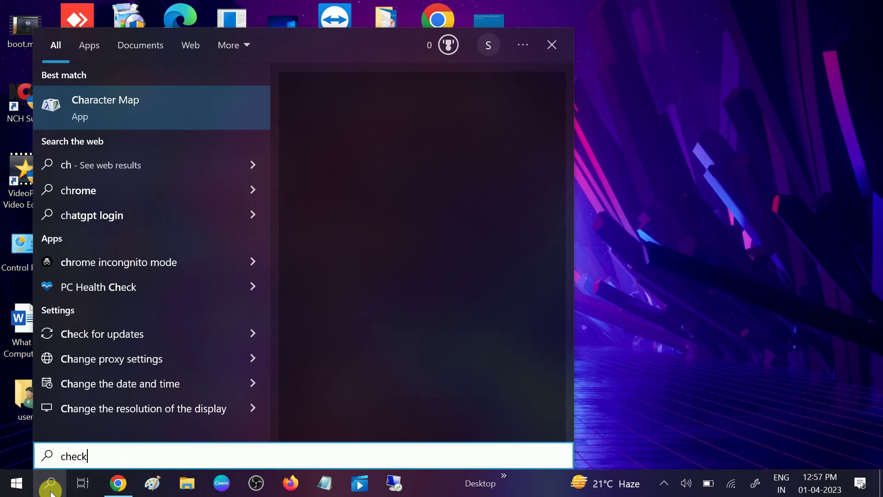
{"action": "left_click", "coordinate": [146, 117]}
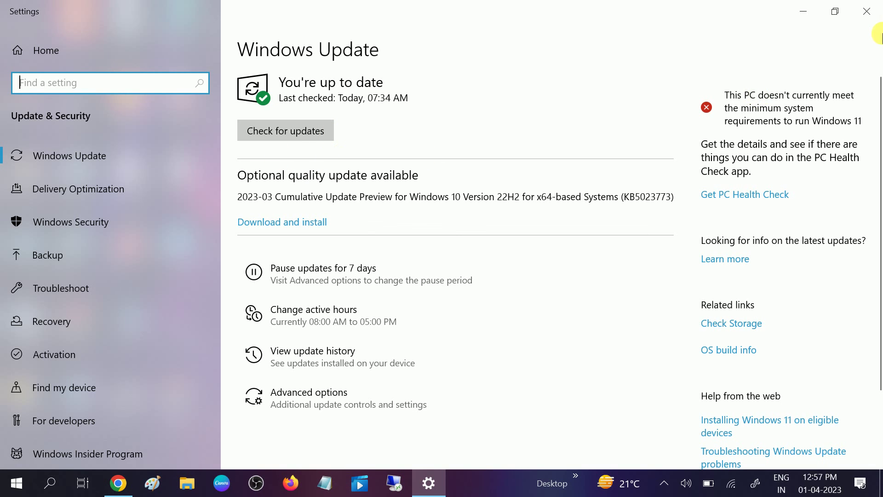
{"action": "left_click", "coordinate": [867, 11]}
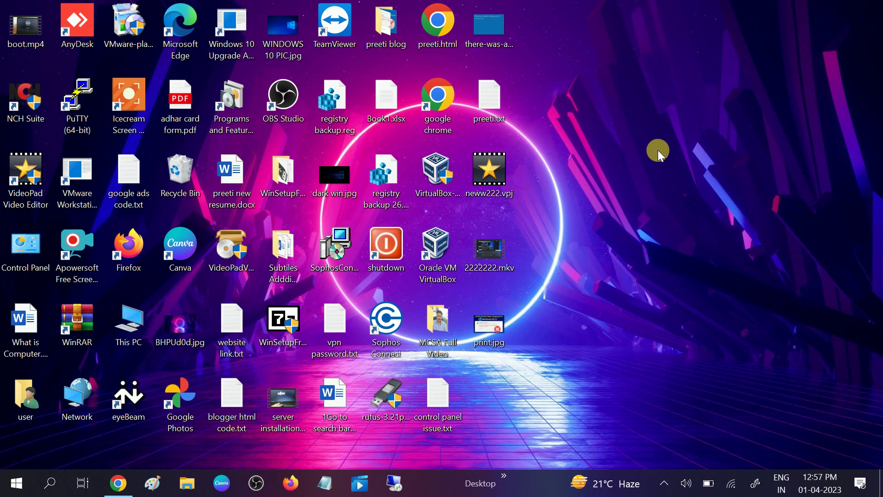